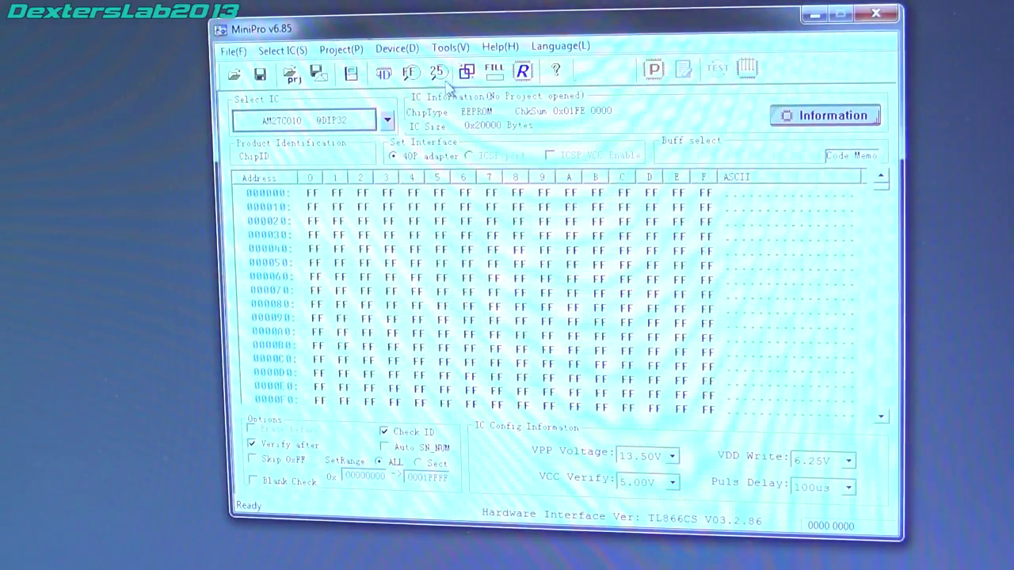
Read the AM27C010 chip's code memory into the buffer and look through the dumped data and its ASCII text.
click(522, 73)
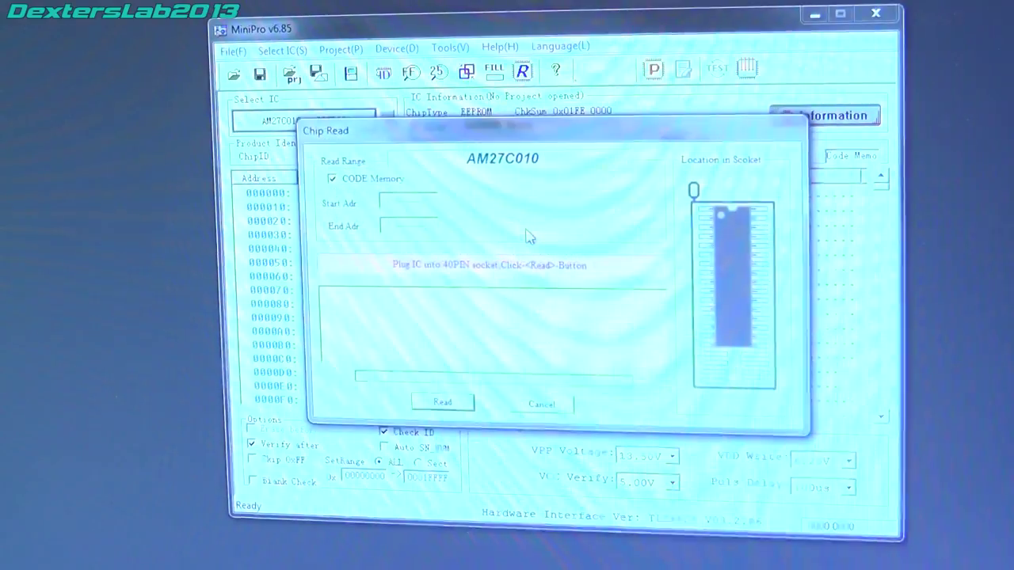
click(444, 403)
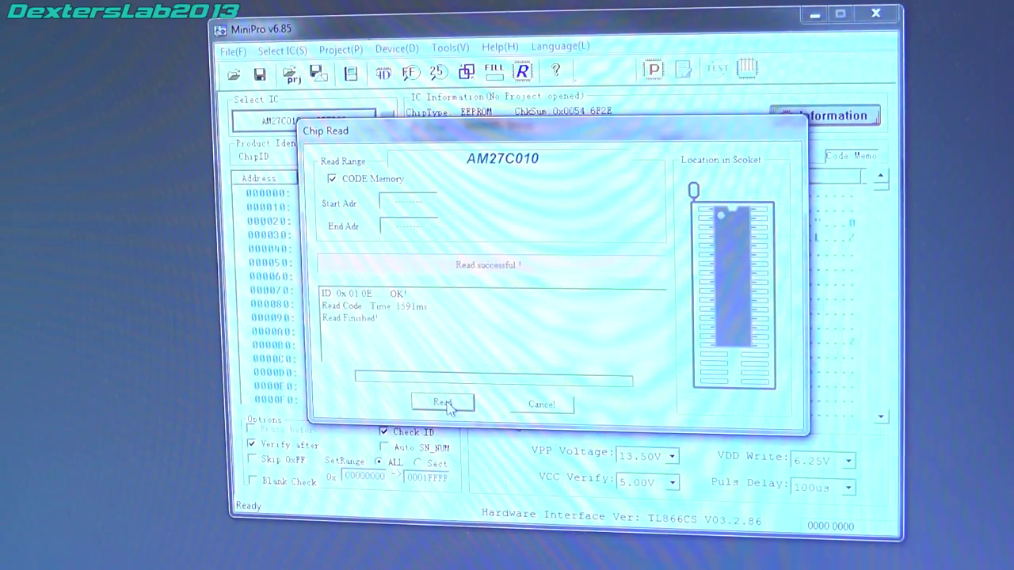
click(521, 407)
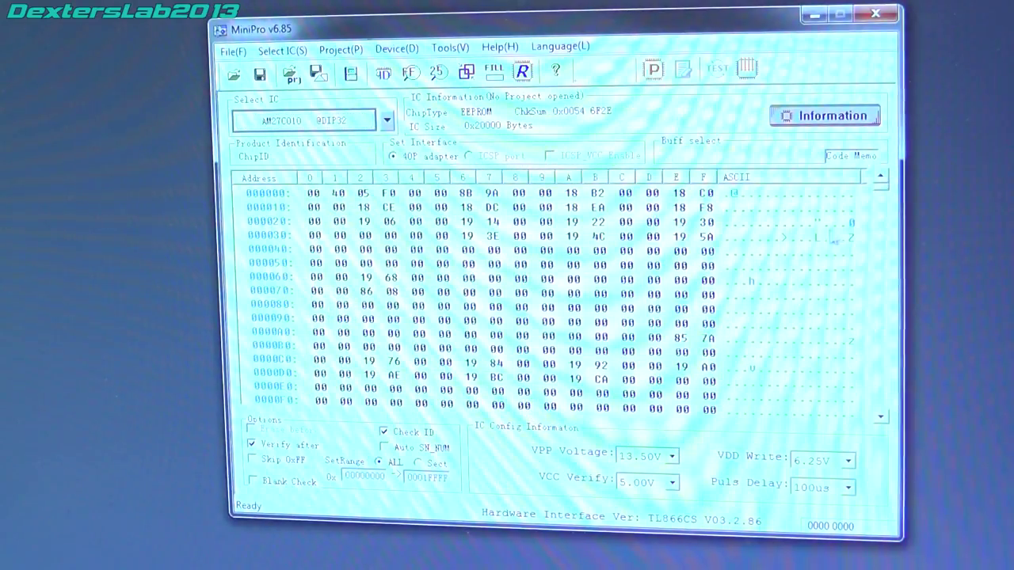
drag(888, 203, 893, 314)
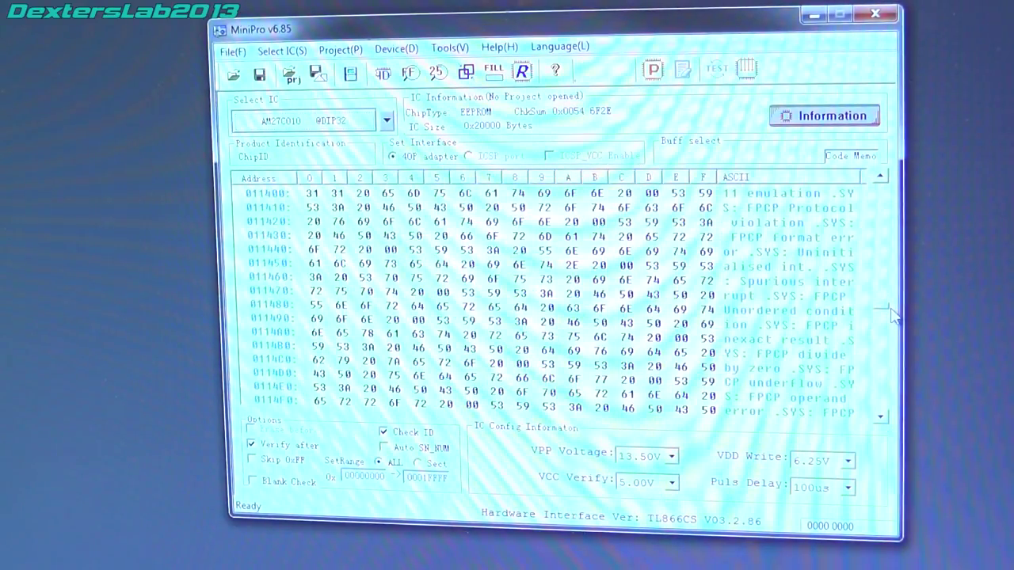
drag(892, 314, 879, 184)
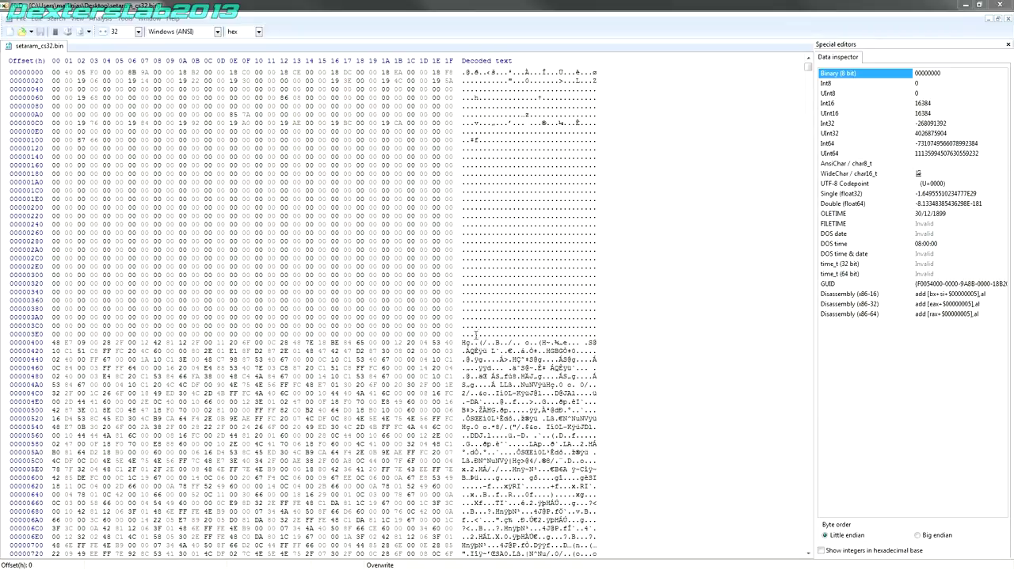
Examine setaram_cs32.bin in the hex editor from offset 400 through the code and data tables to the text near offset 11300.
click(54, 343)
click(95, 343)
click(592, 341)
scroll(594, 348, down, 20)
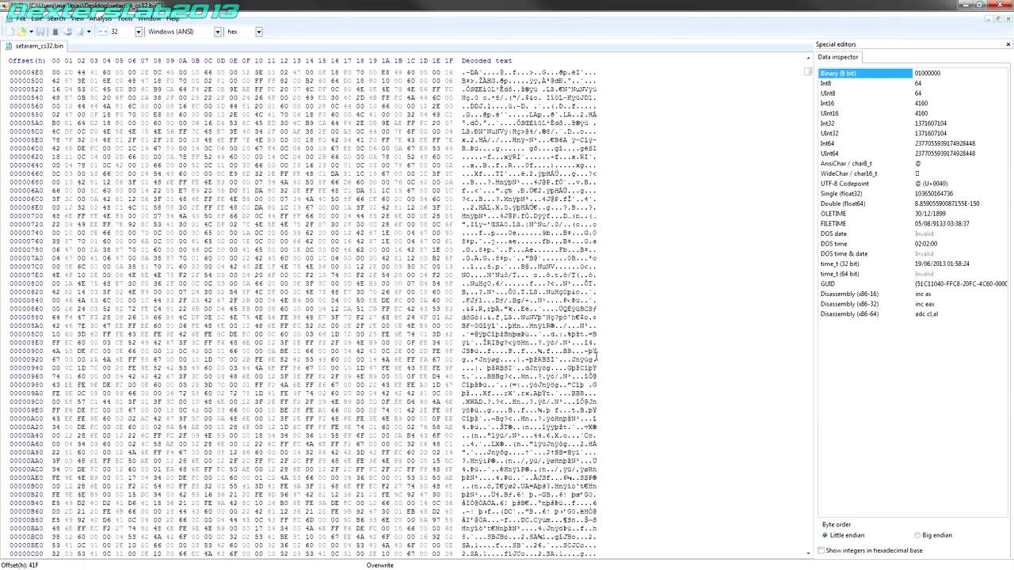
scroll(596, 353, down, 20)
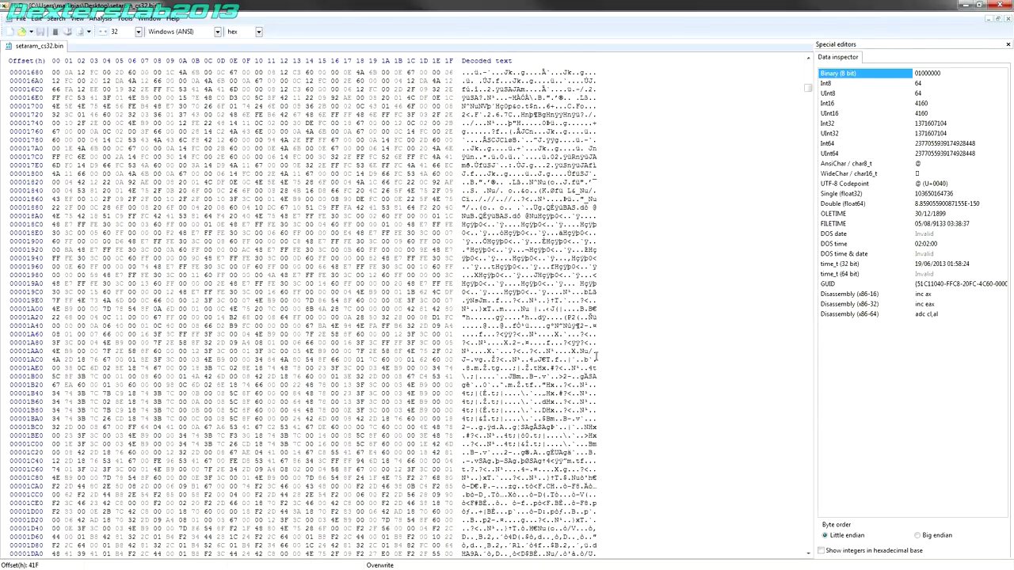
scroll(596, 355, down, 20)
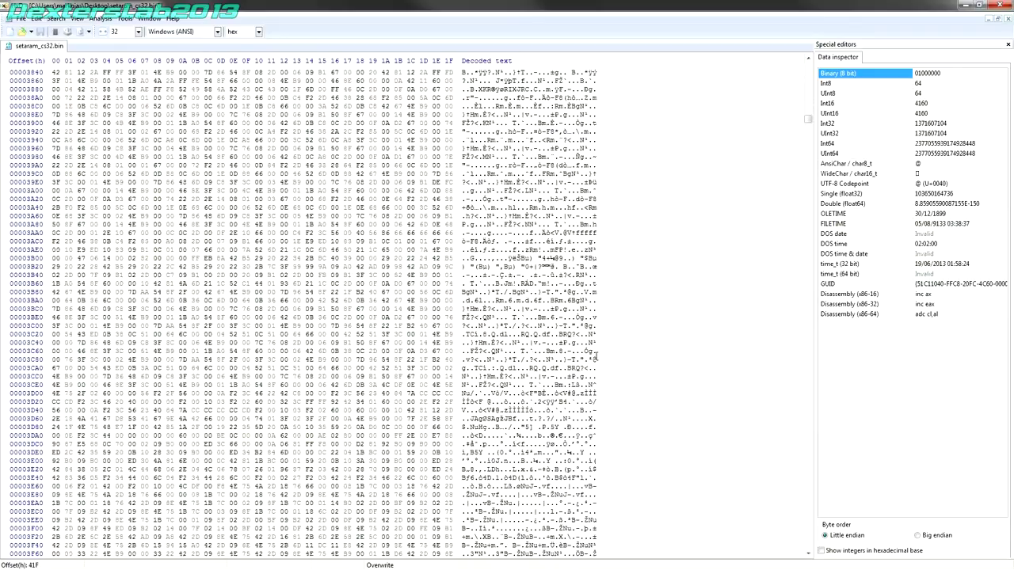
scroll(595, 357, down, 20)
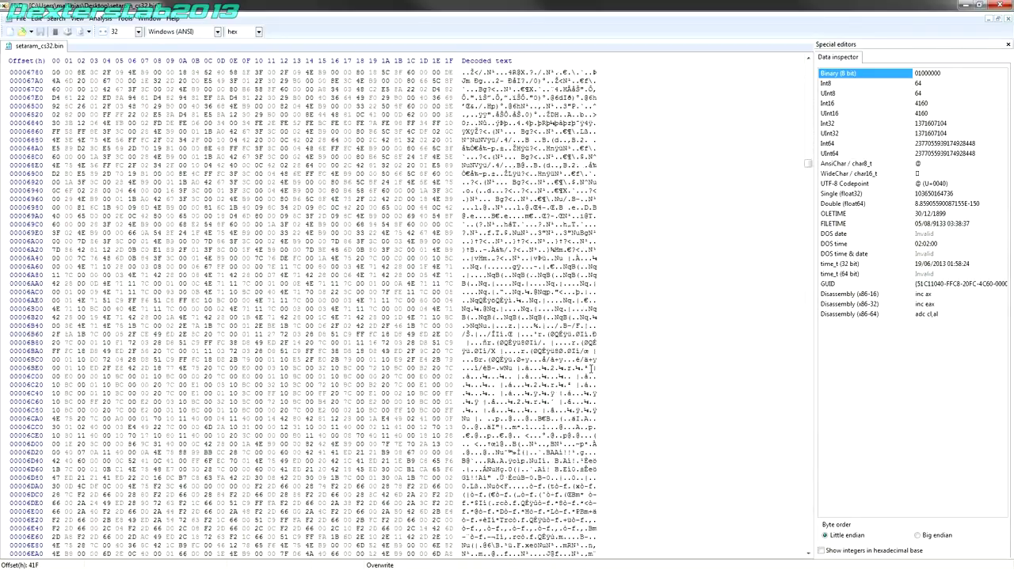
scroll(591, 369, down, 20)
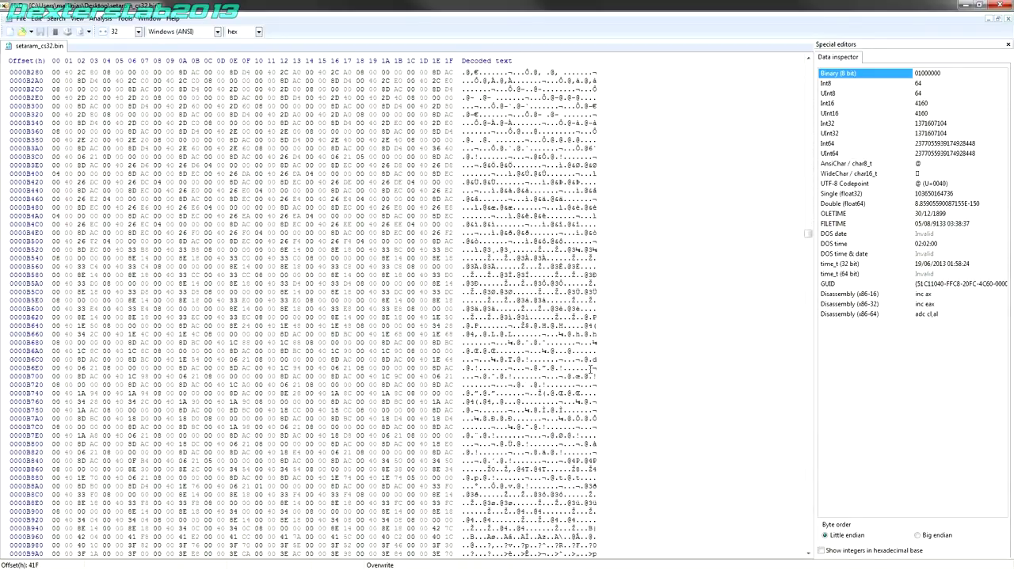
scroll(590, 369, down, 20)
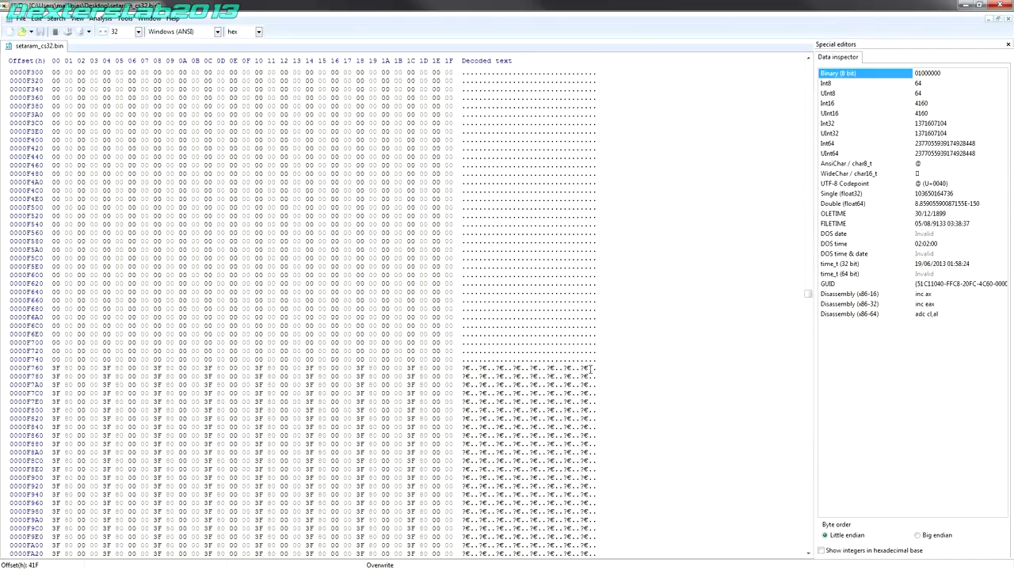
scroll(590, 369, up, 19)
scroll(591, 369, down, 20)
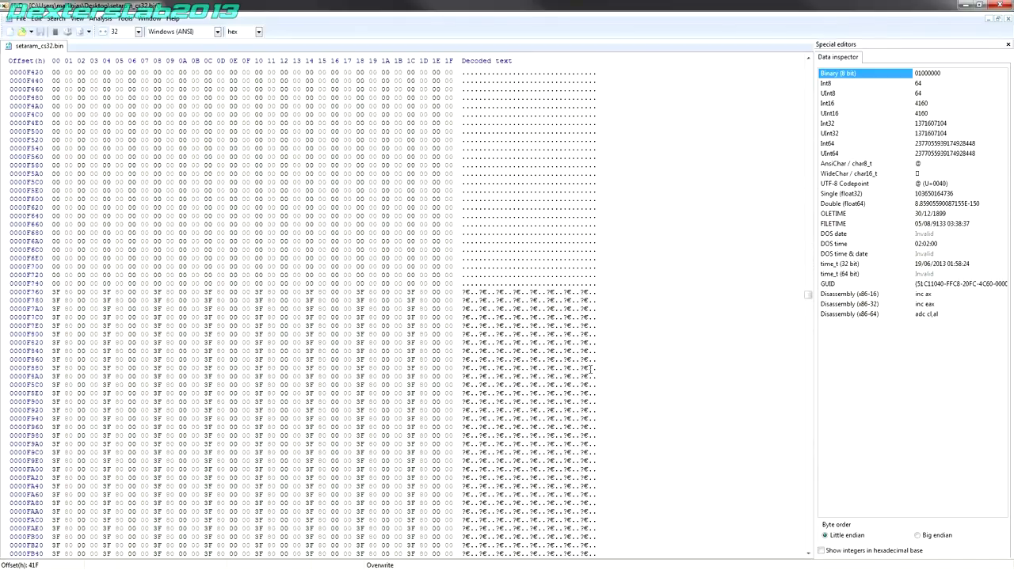
scroll(591, 369, up, 9)
scroll(591, 369, down, 11)
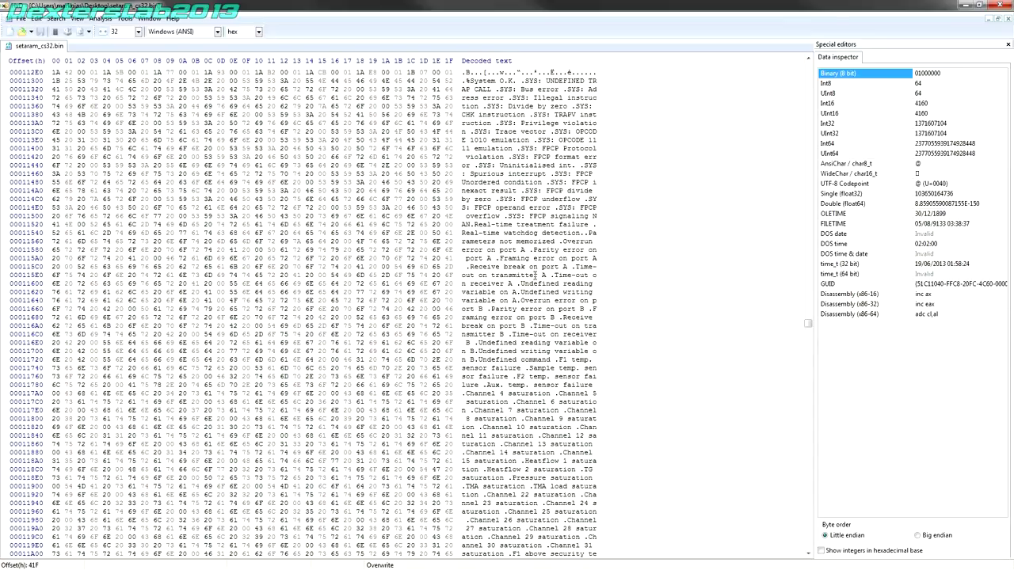
Read the decoded port, sensor, channel saturation and security temperature messages, checking the data directly before and after them.
scroll(535, 275, down, 2)
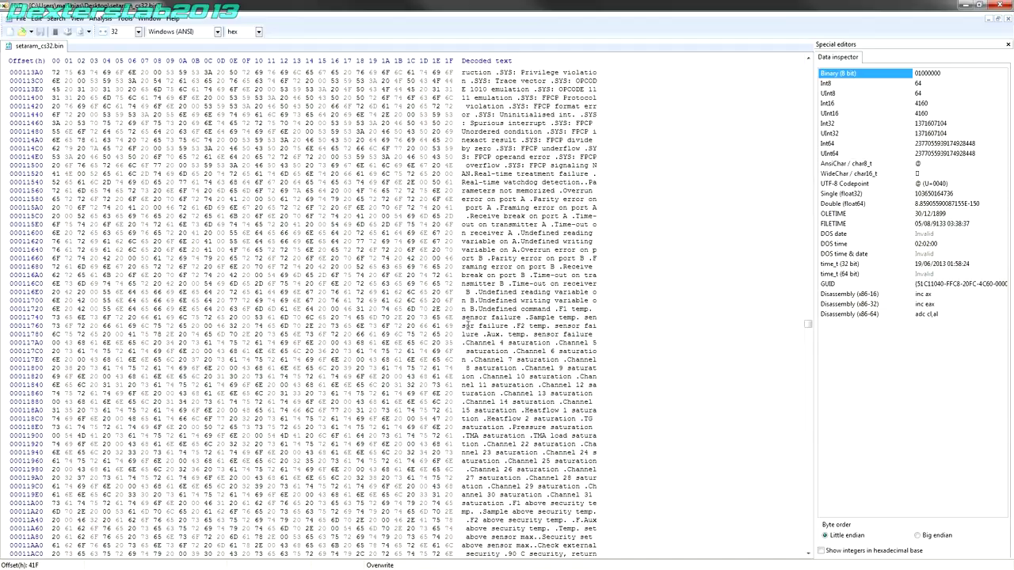
scroll(511, 343, down, 10)
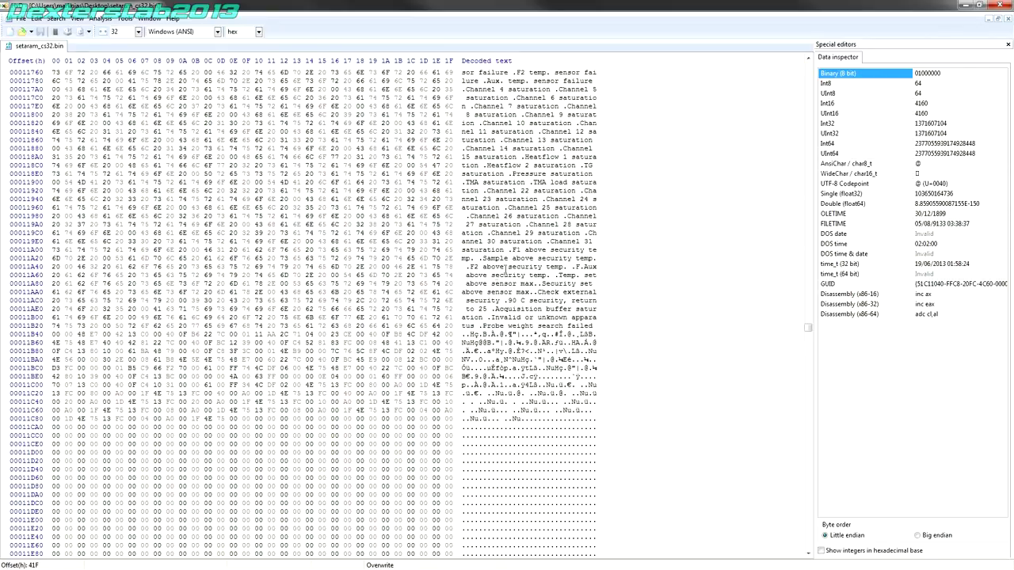
scroll(499, 339, down, 10)
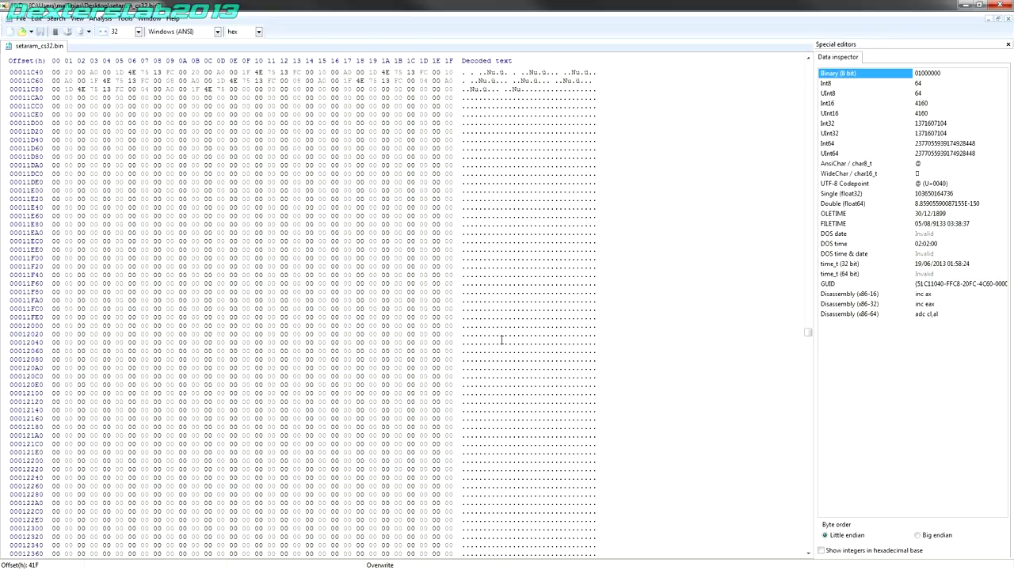
scroll(499, 339, up, 20)
scroll(500, 339, down, 20)
scroll(501, 339, down, 18)
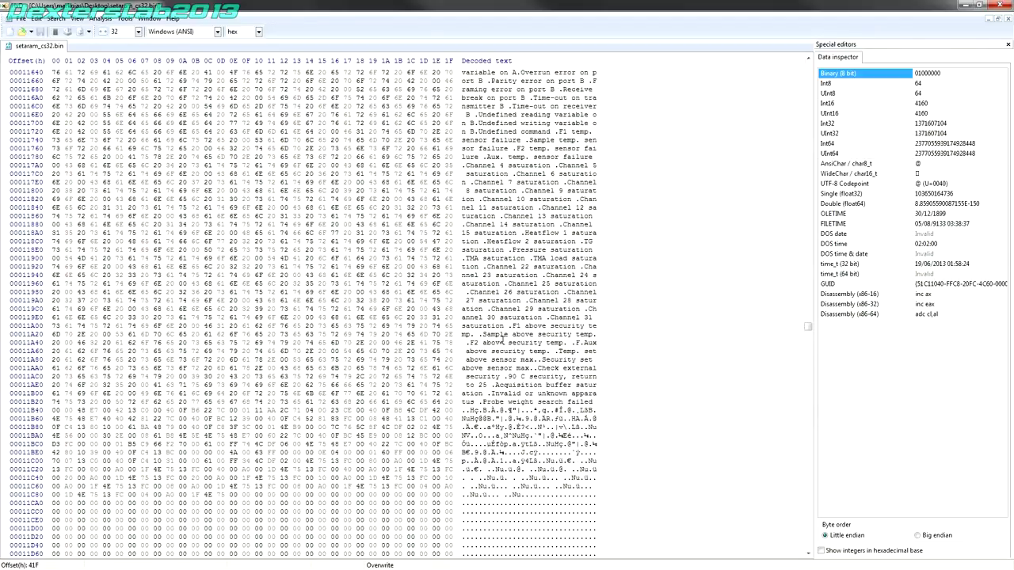
scroll(541, 317, down, 9)
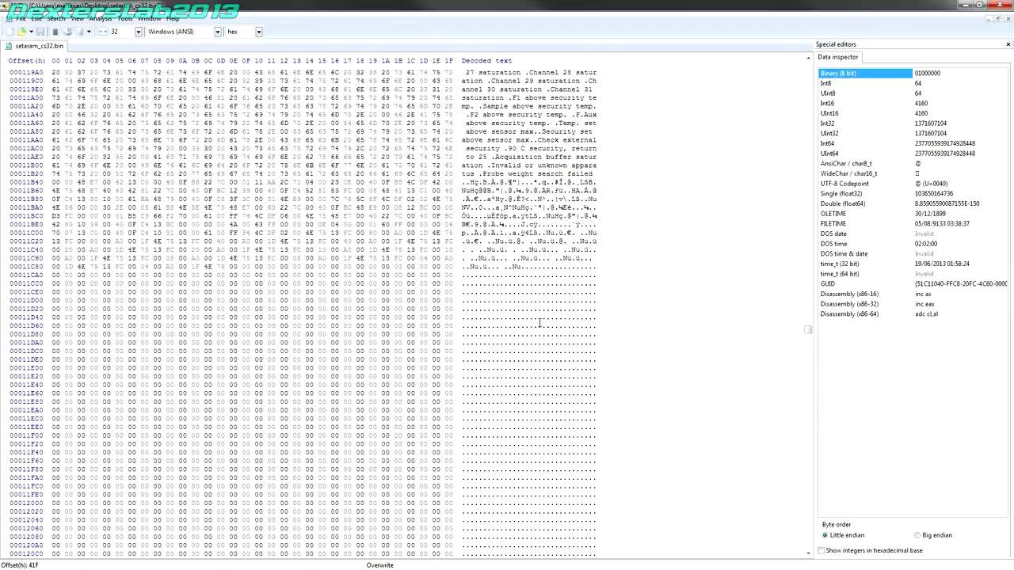
scroll(539, 324, down, 10)
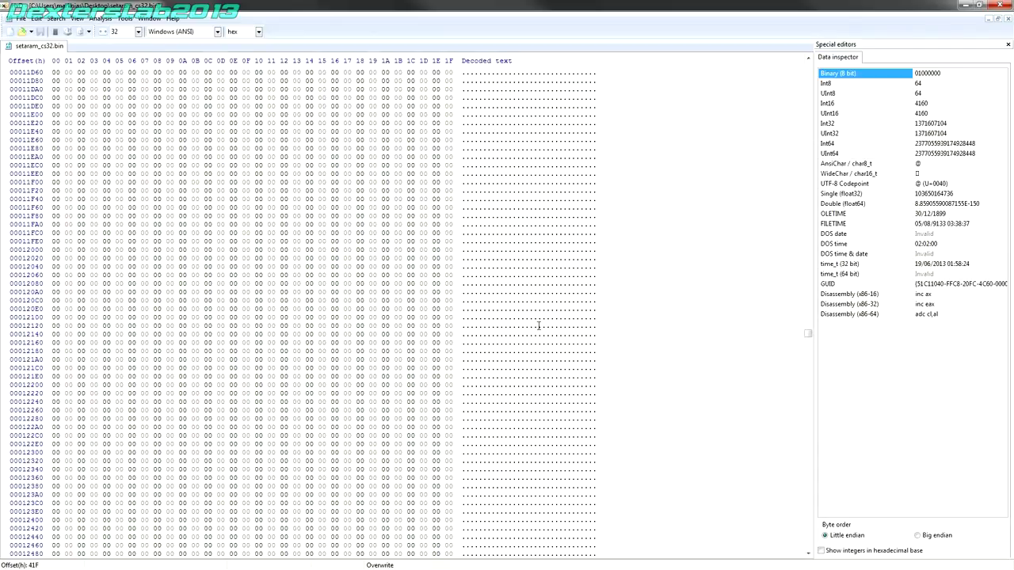
scroll(538, 324, up, 20)
scroll(539, 325, up, 20)
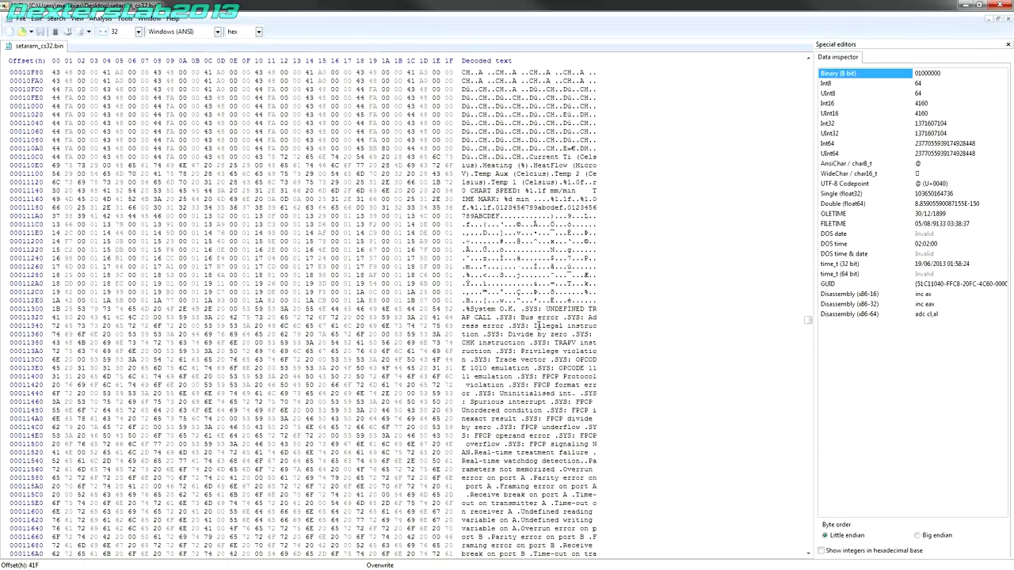
Check the rest of the file beyond the message text, up to around offset 1E480, for further content.
scroll(538, 325, down, 20)
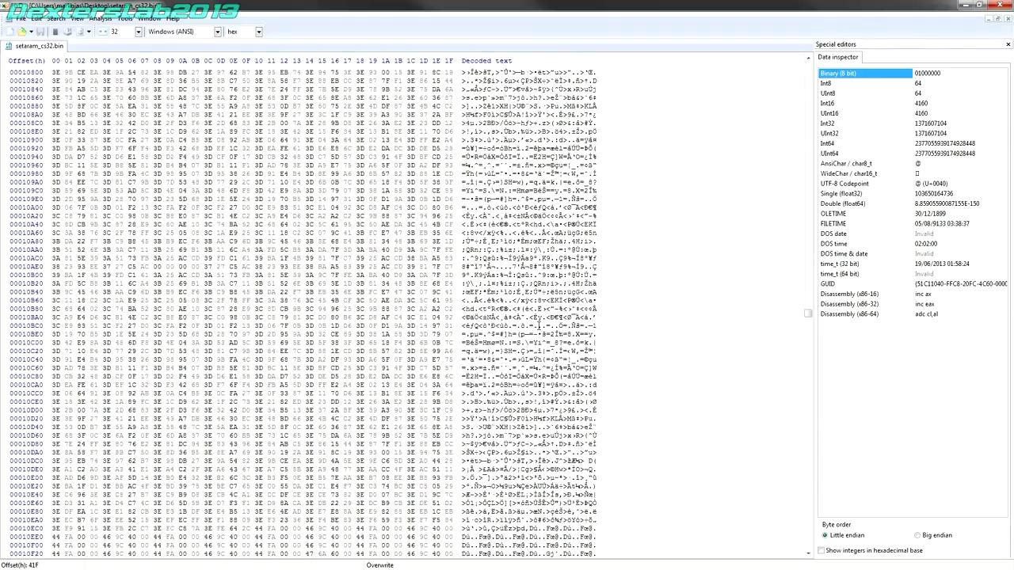
scroll(538, 326, down, 20)
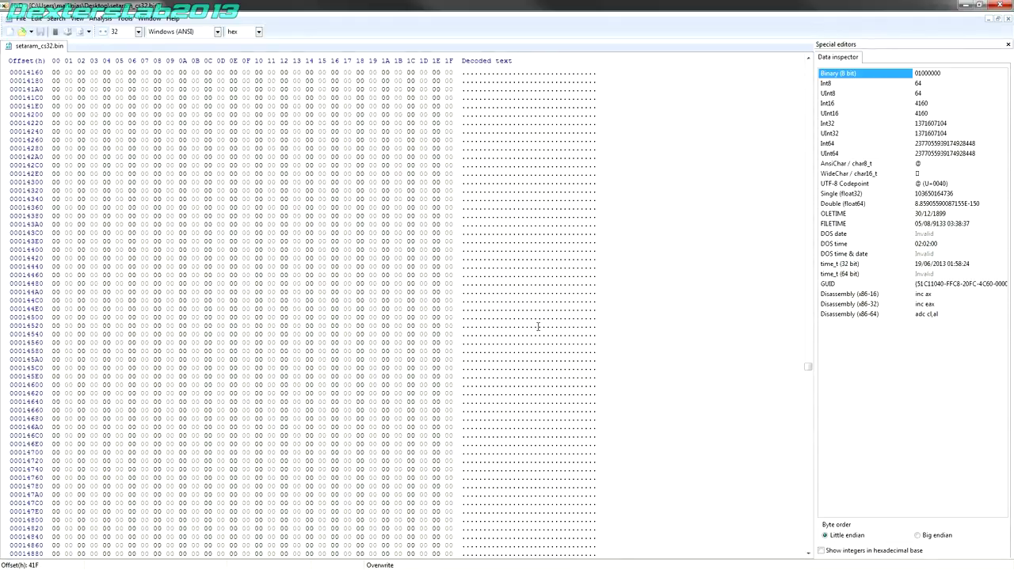
scroll(537, 325, down, 20)
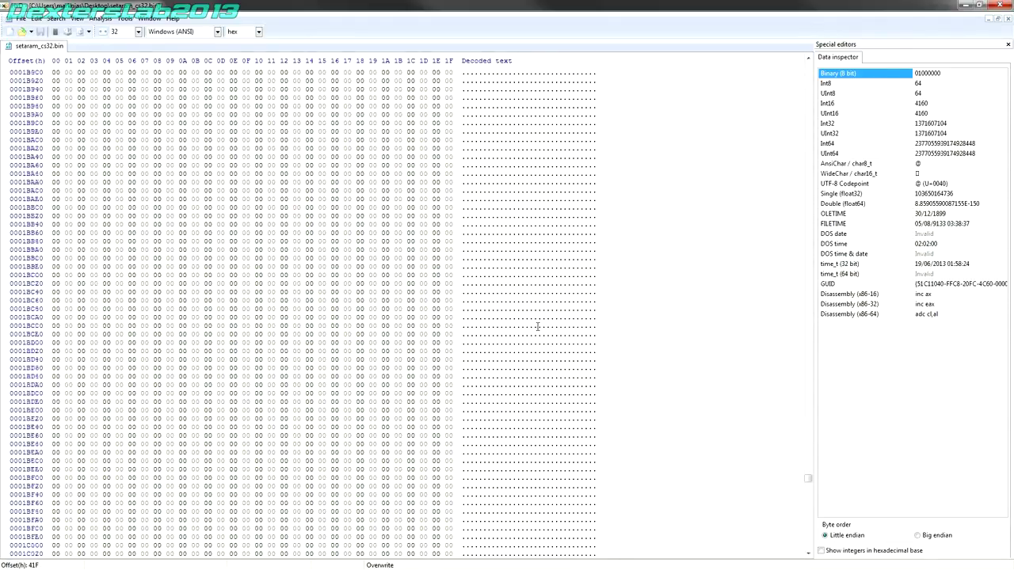
scroll(537, 326, up, 20)
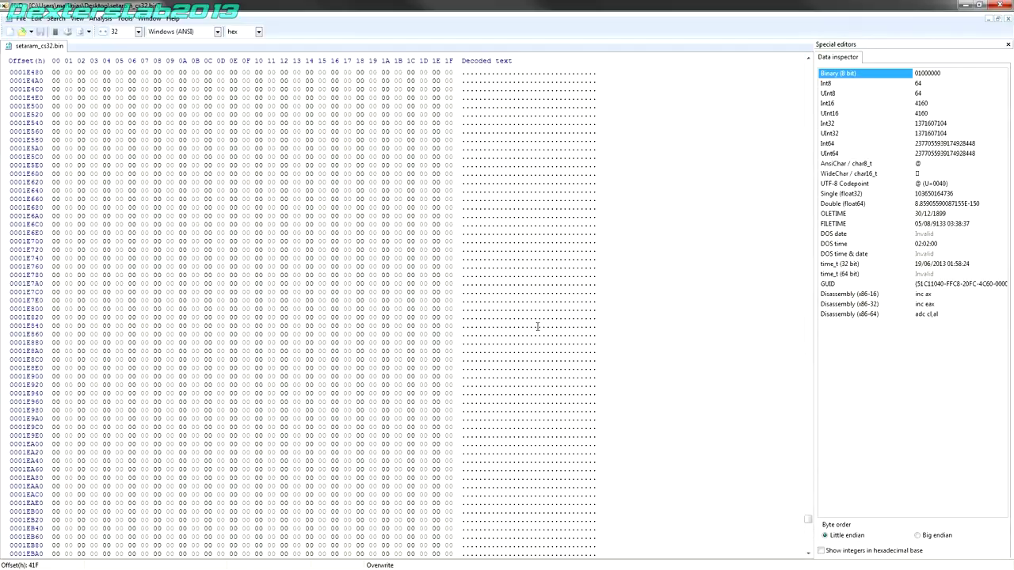
scroll(537, 326, down, 20)
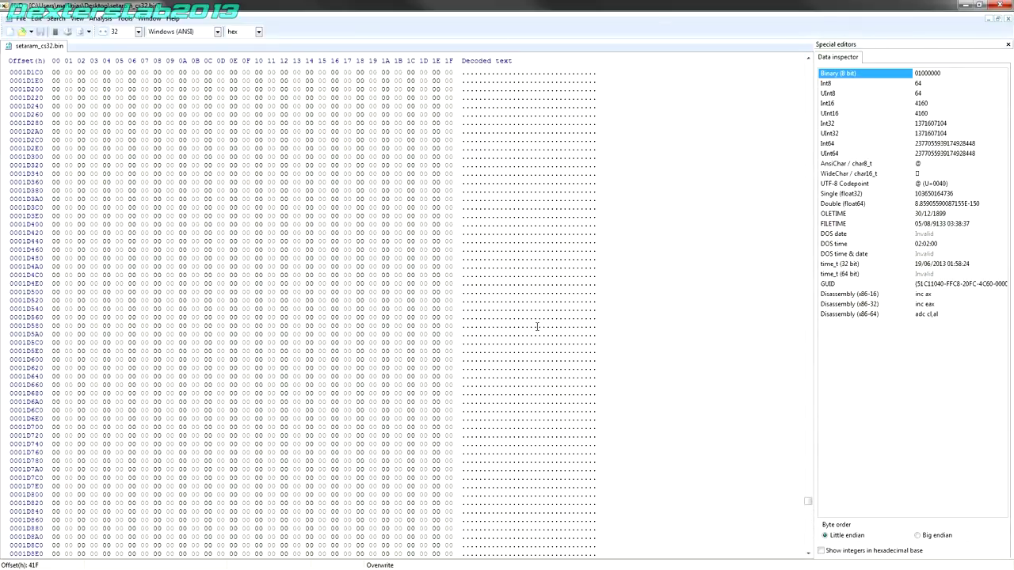
click(536, 326)
Return to the decoded error messages and review them from the security temperature entries back to the SYS errors near offset 11300.
scroll(537, 325, up, 20)
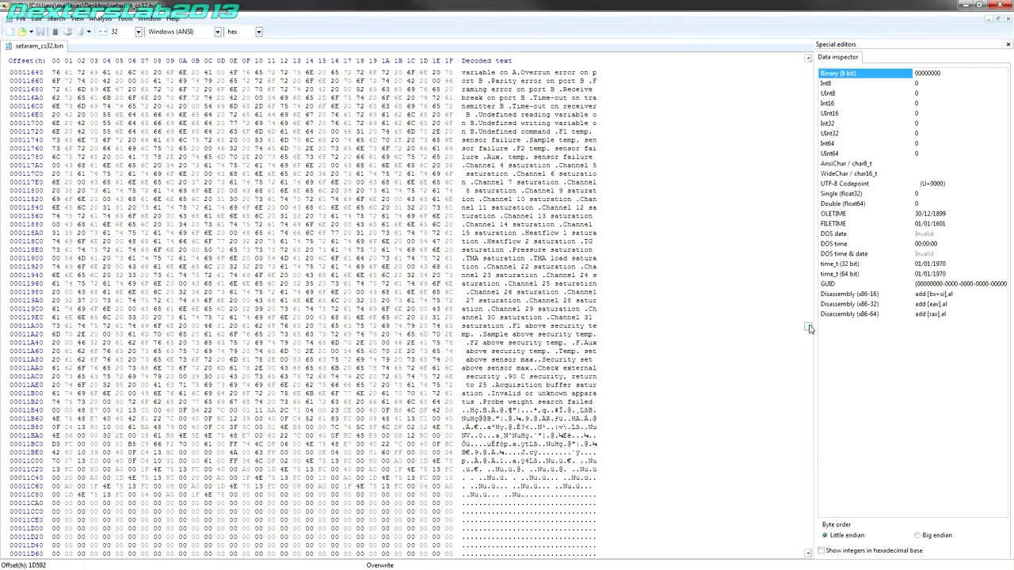
drag(810, 333, 811, 332)
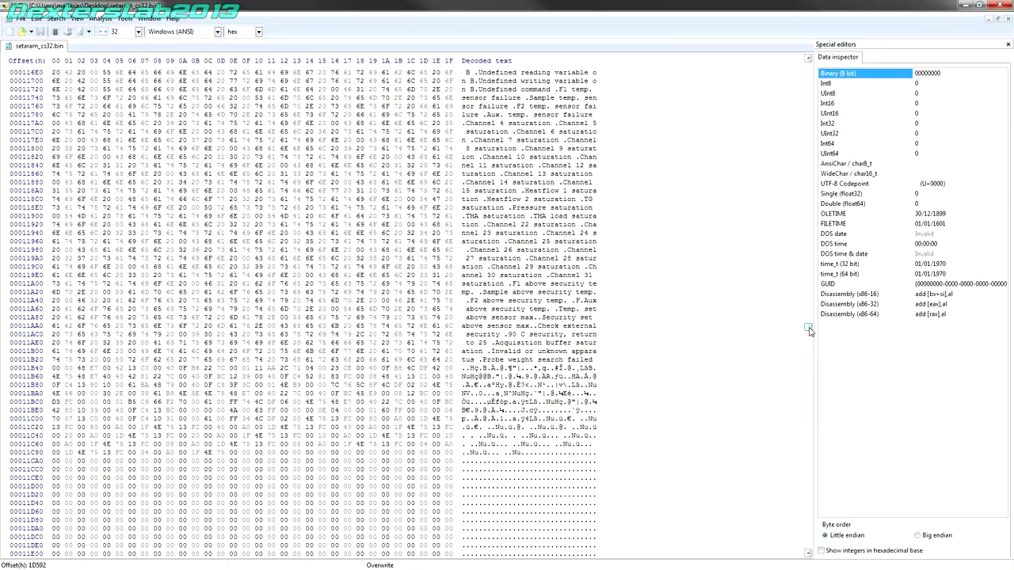
mouse_move(809, 331)
mouse_down()
mouse_move(807, 105)
mouse_move(807, 325)
mouse_up()
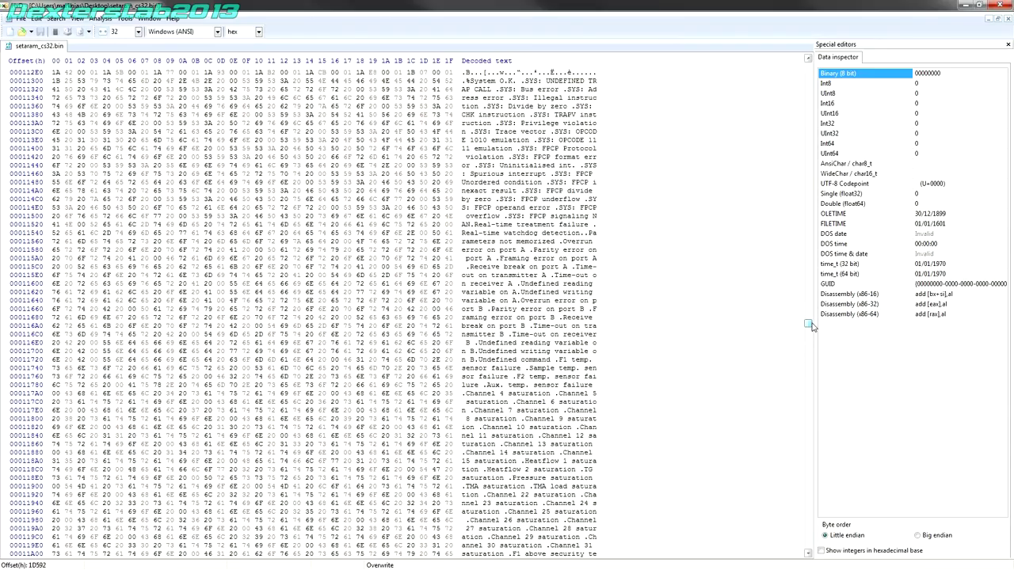